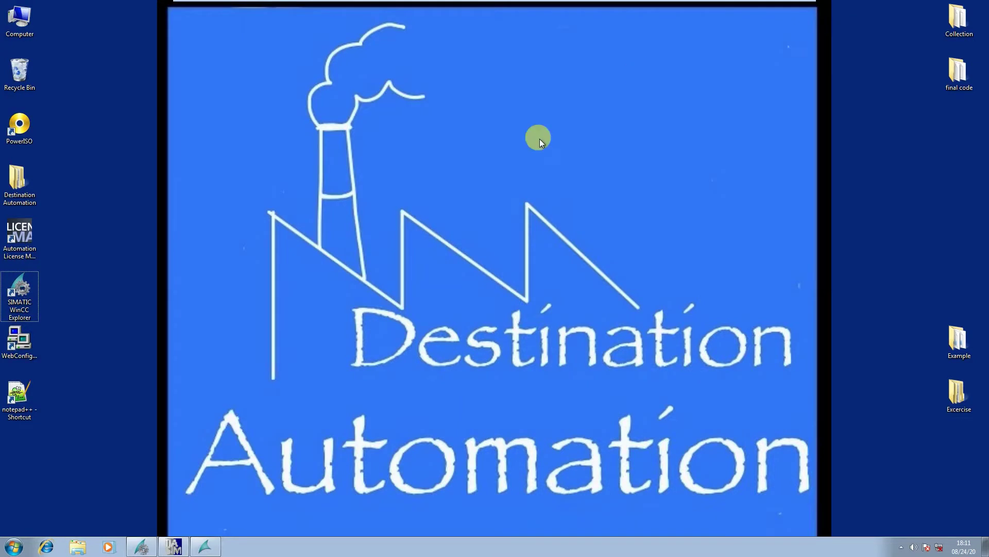
- Connect SQL Server Management Studio to SERVER1\WINCC with Windows Authentication and expand the tables of the DATA_WINCC database
click(16, 545)
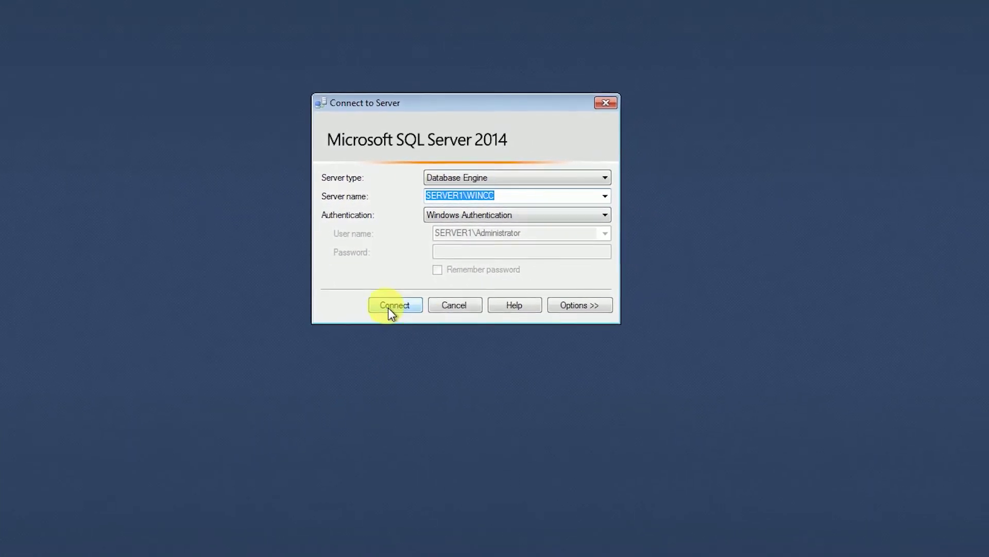
click(390, 304)
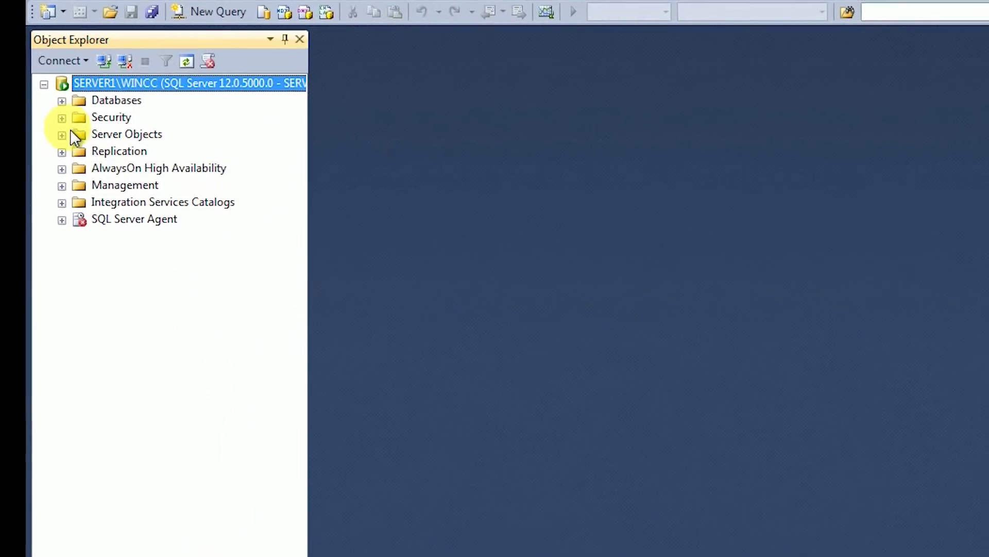
click(66, 105)
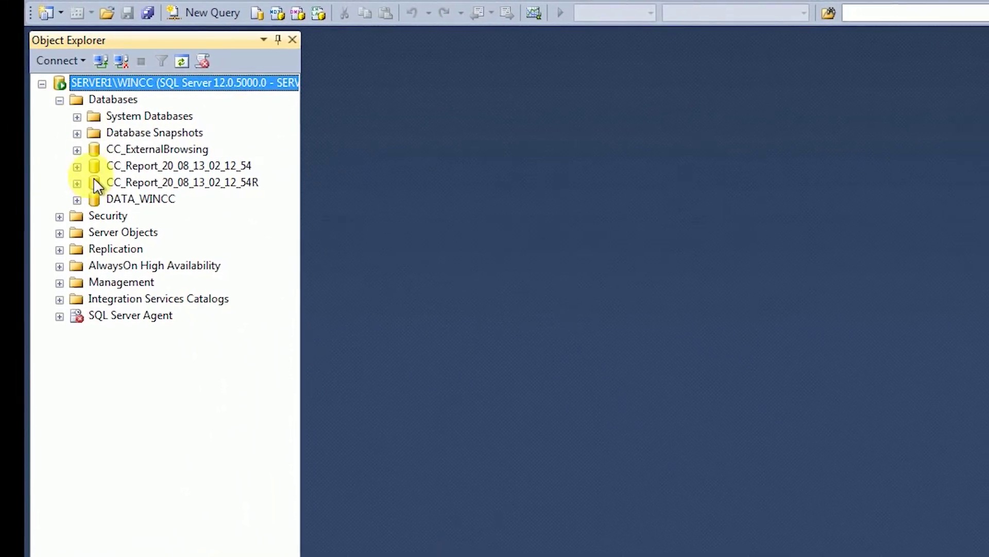
click(76, 197)
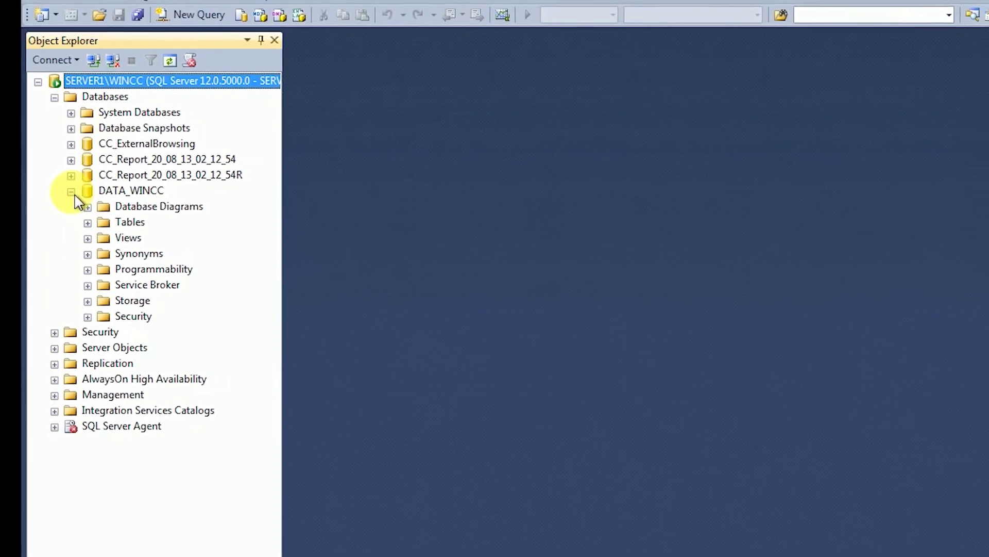
click(86, 221)
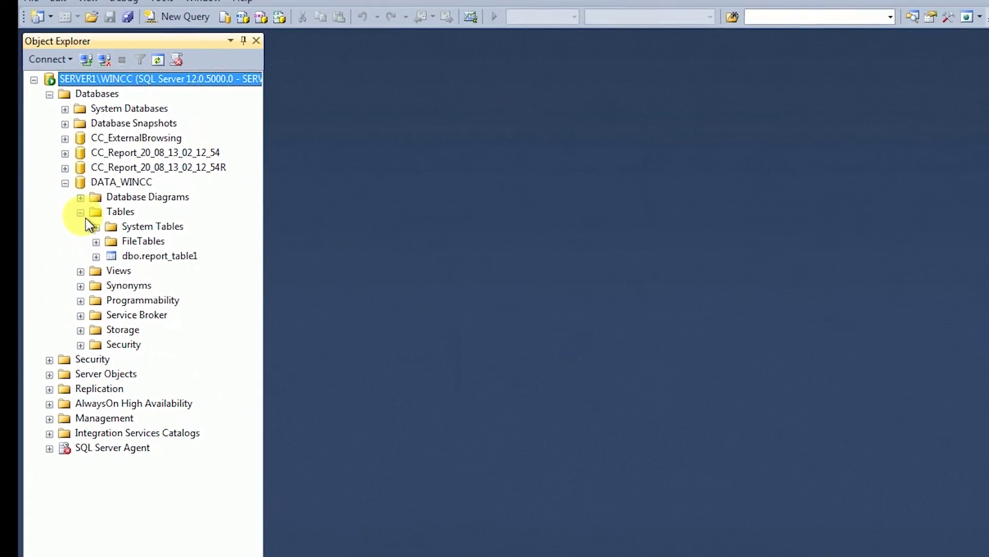
- Query the top 1000 rows of dbo.report_table1, review the logged values, and minimize the window
click(126, 253)
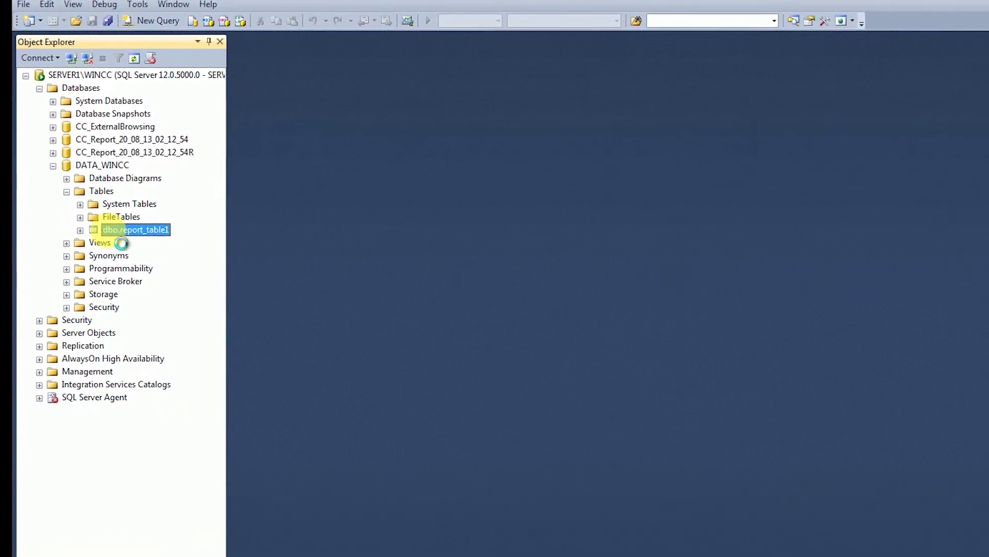
right_click(117, 241)
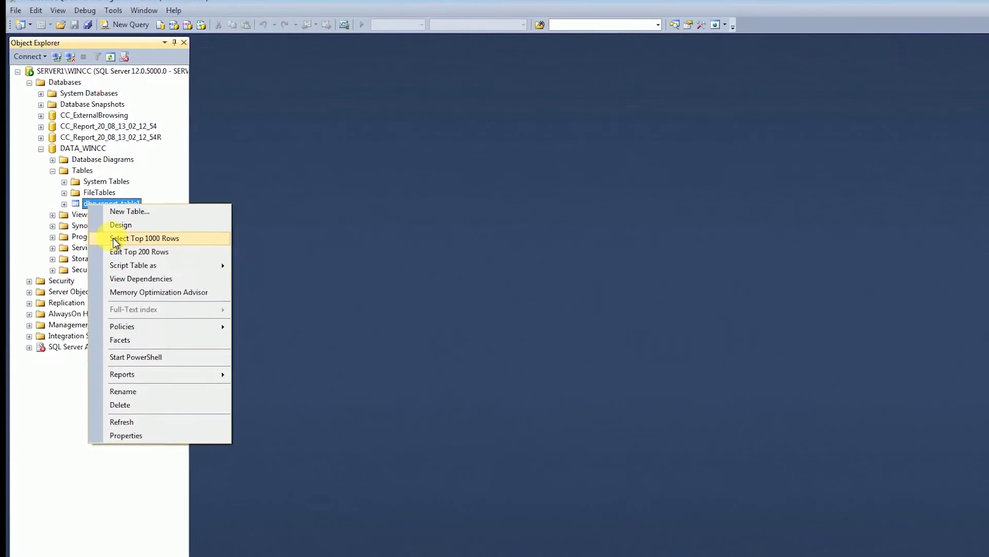
click(112, 235)
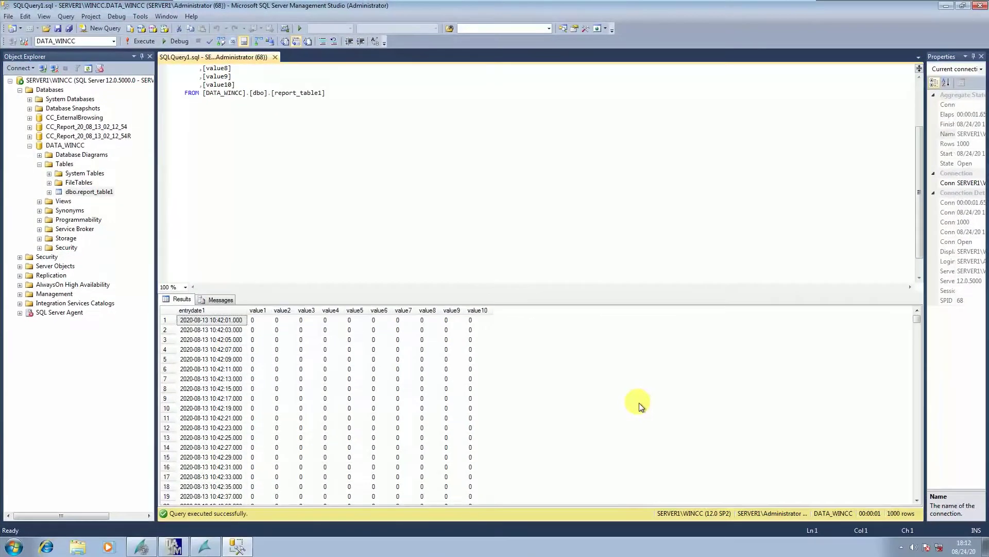
scroll(662, 405, down, 10)
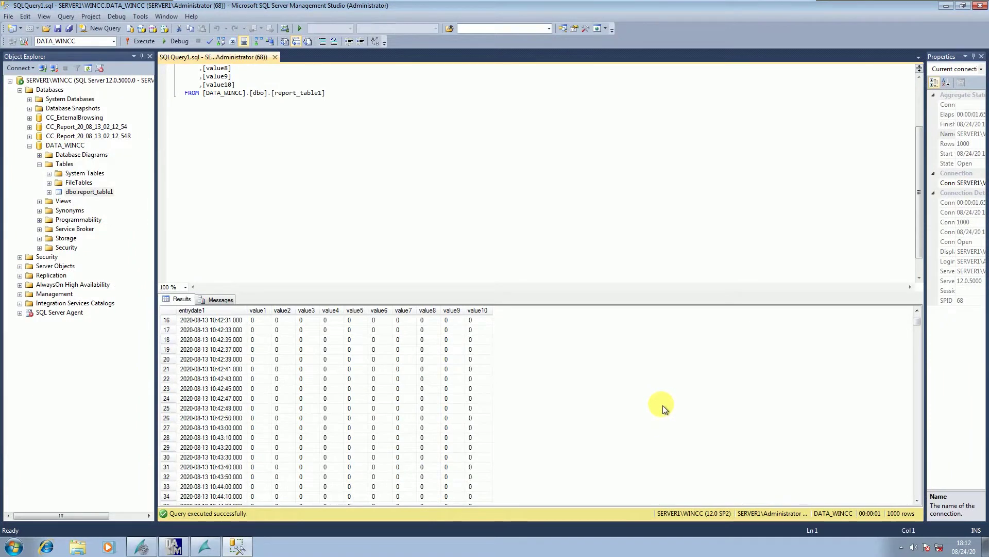
drag(916, 325, 913, 360)
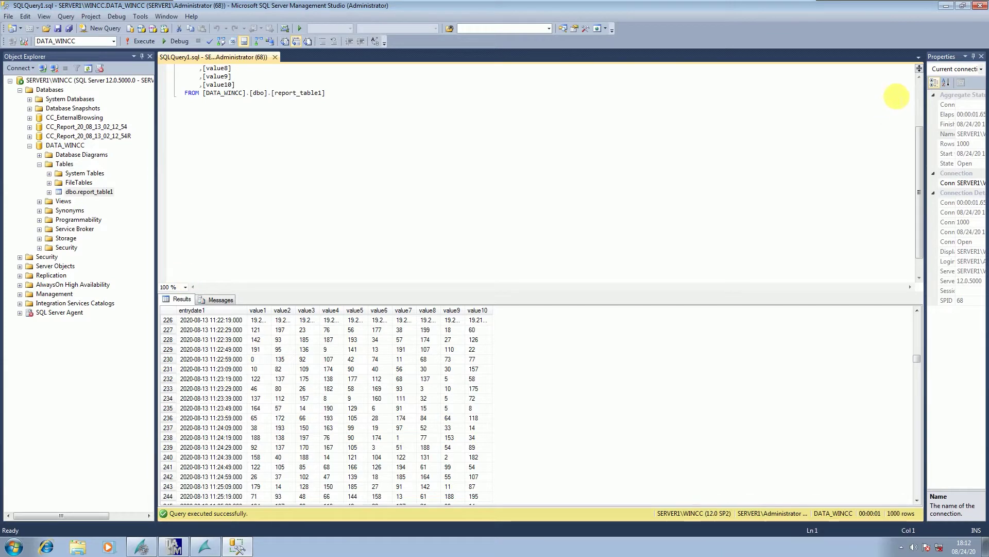
click(944, 7)
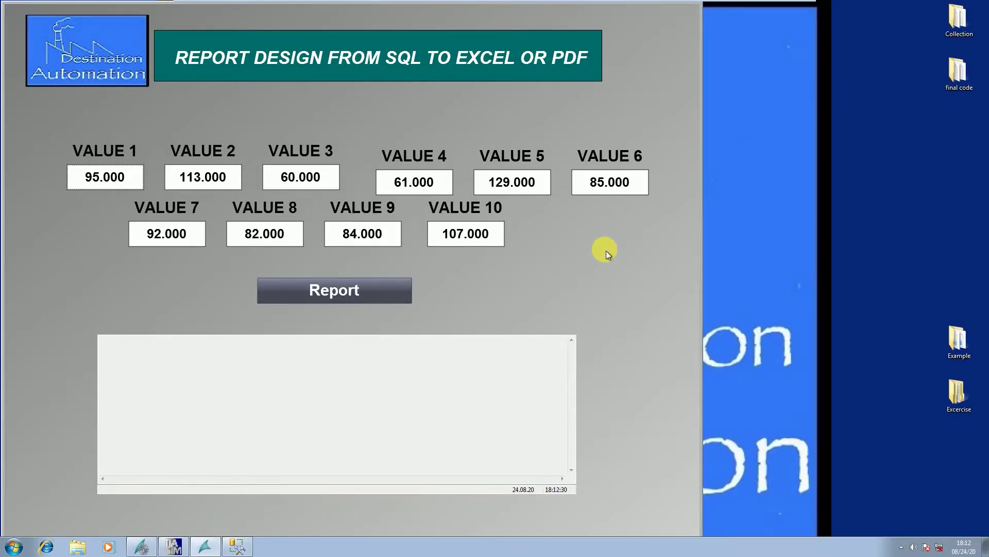
- Launch PDFCreator from the desktop to check its print monitor, and put its window away
key(super+d)
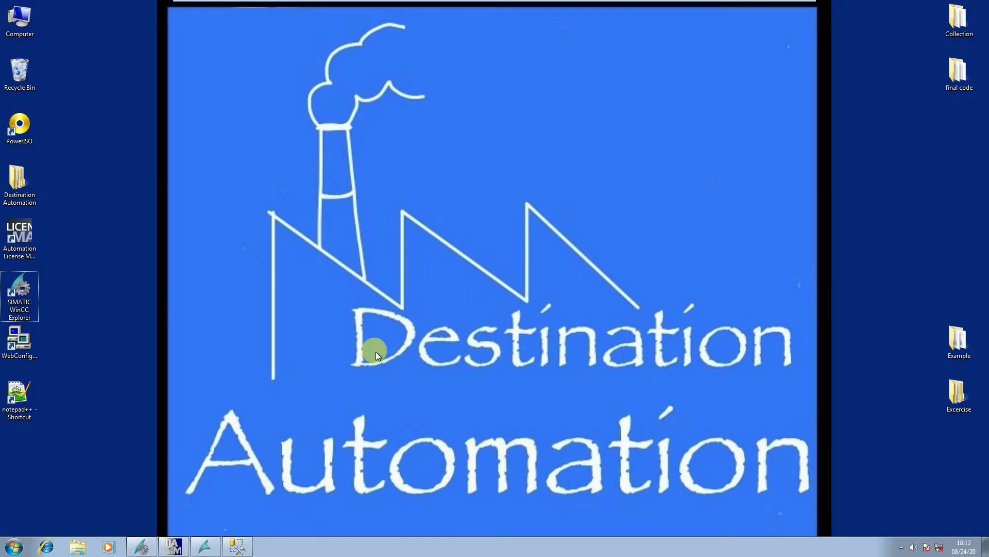
click(14, 546)
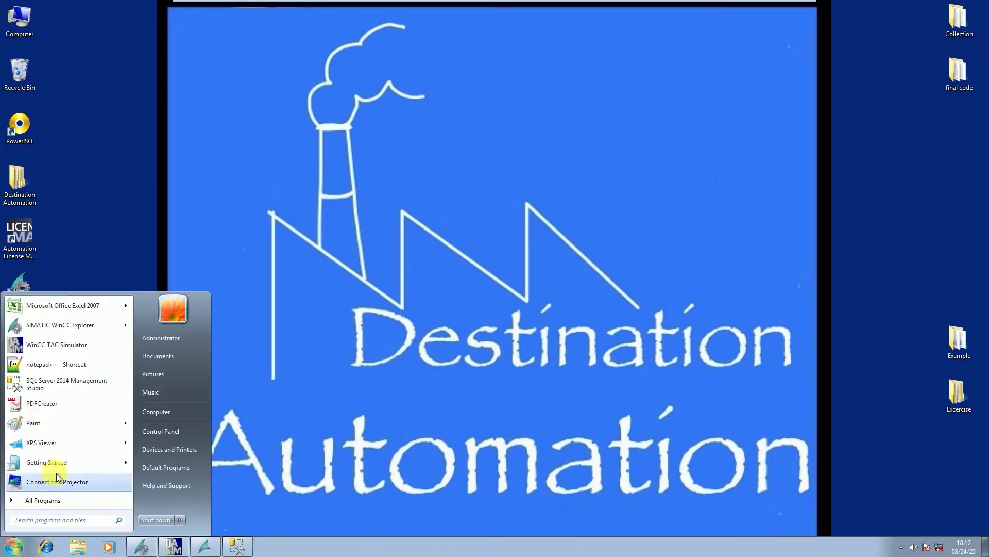
click(67, 407)
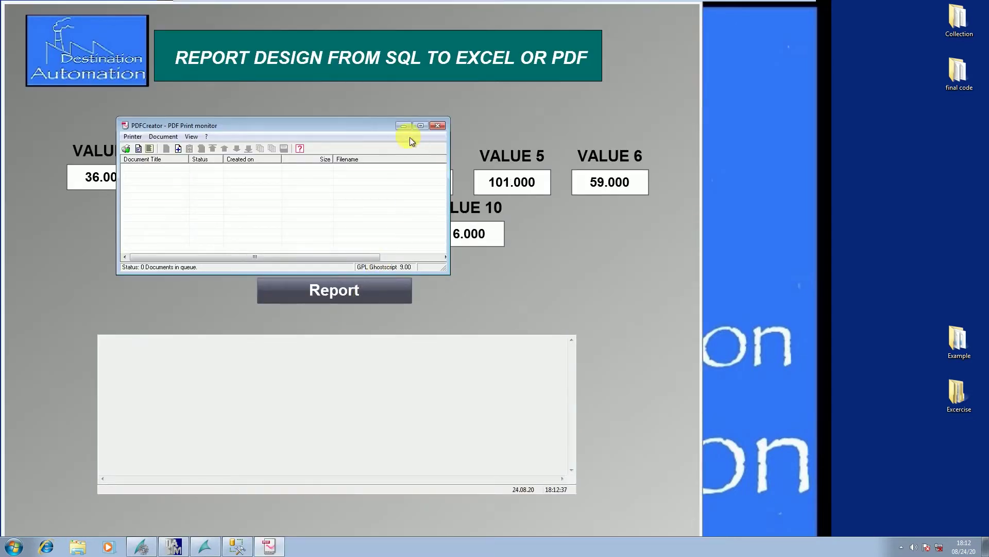
click(406, 130)
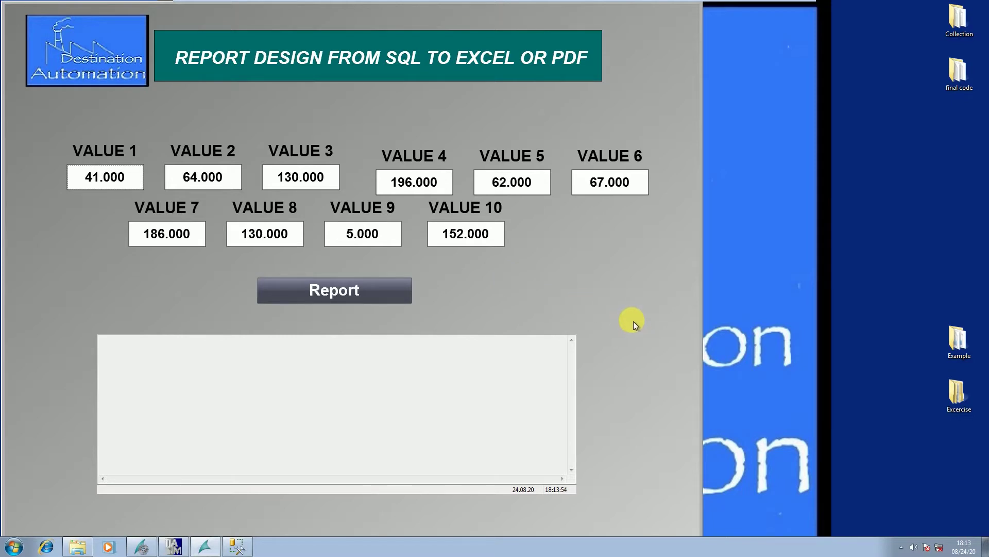
- Check the simulated tags in the WinCC tag simulator, and view the runtime screen's Report Generation date filter
click(174, 547)
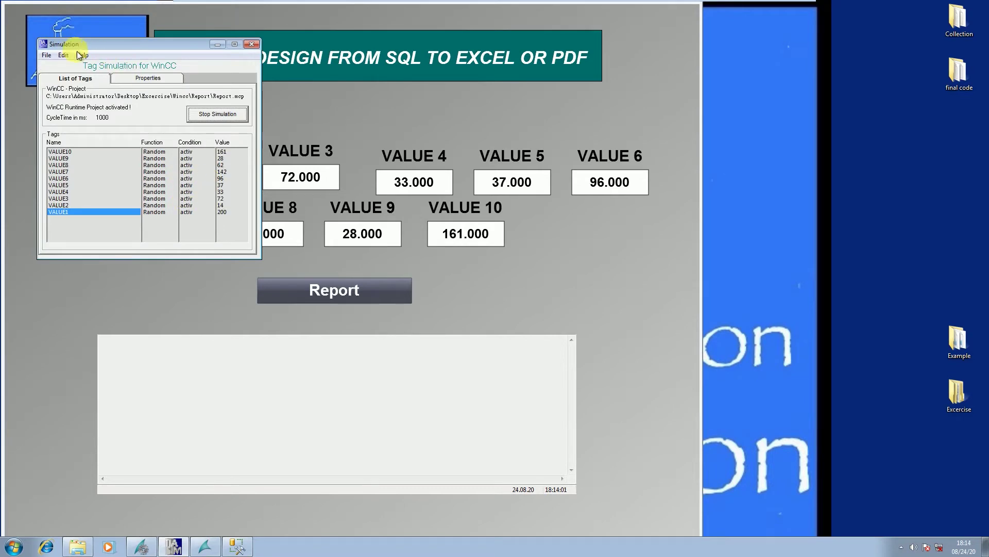
click(216, 46)
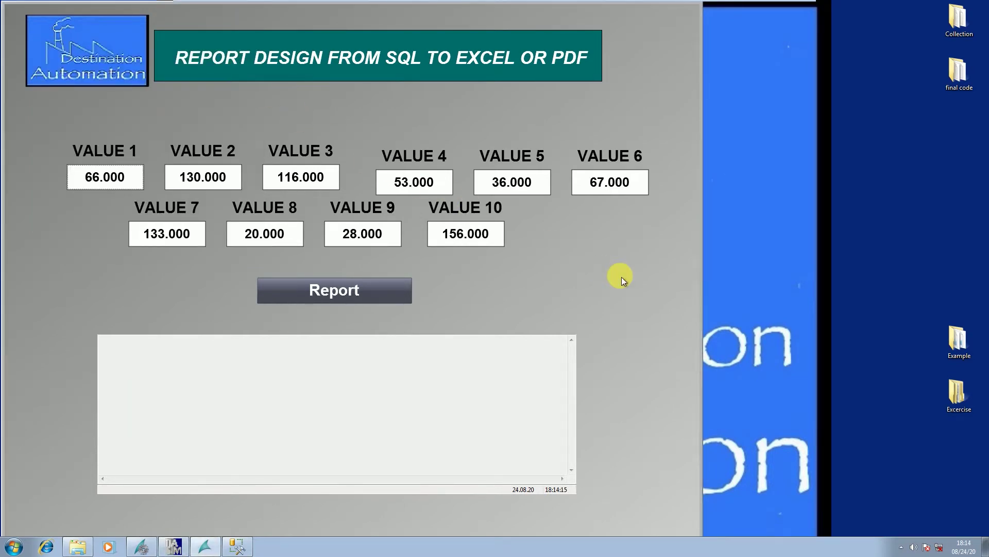
click(404, 284)
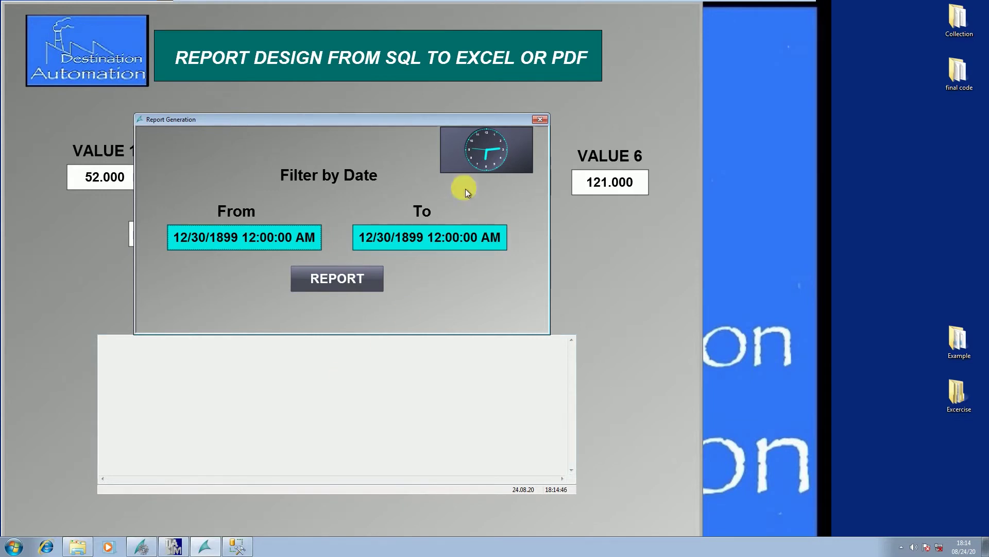
click(540, 119)
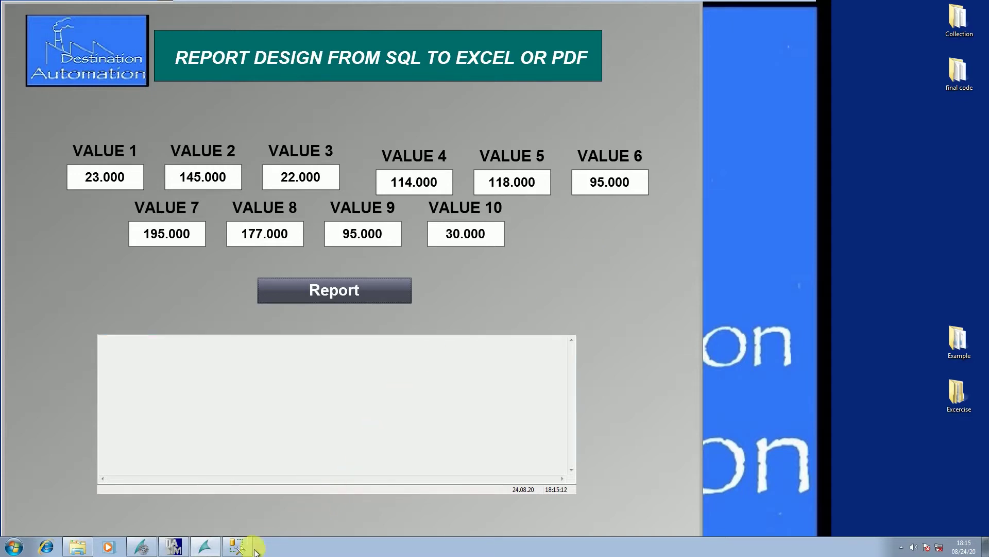
- Check the logged entries in SQL Server Management Studio and request a WinCC report from 8/23/2020 12:00:00 PM to 8/23/2020 12:15:00 PM
click(237, 546)
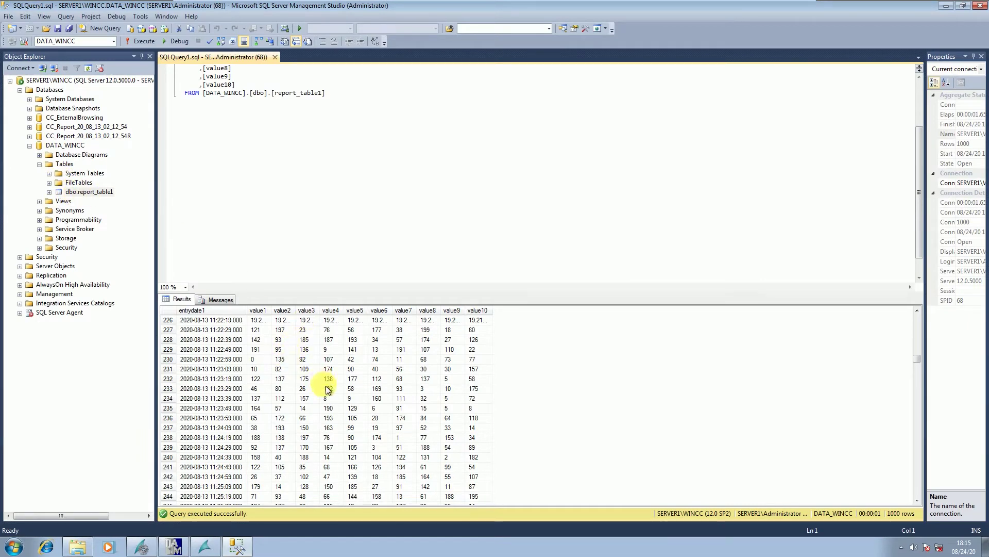
click(944, 7)
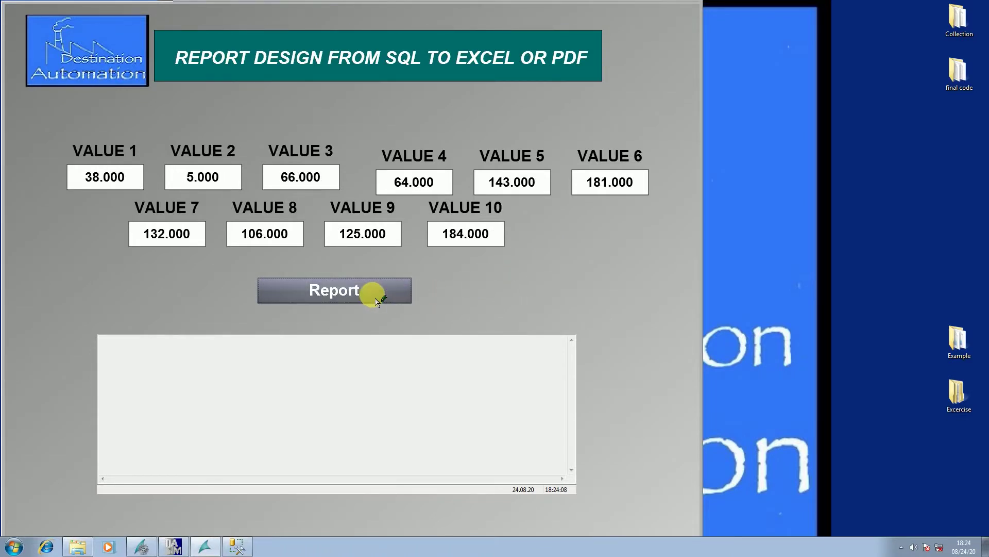
click(376, 299)
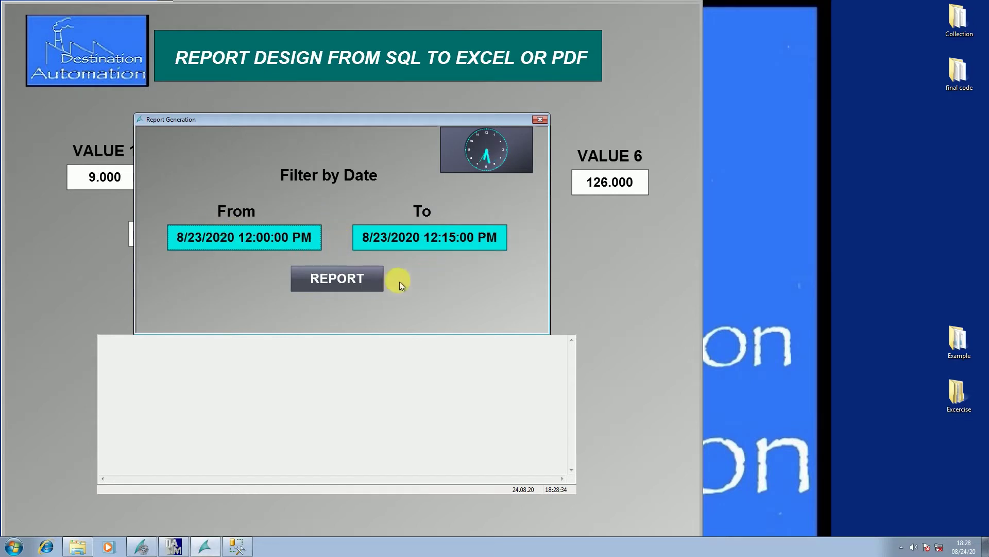
click(383, 282)
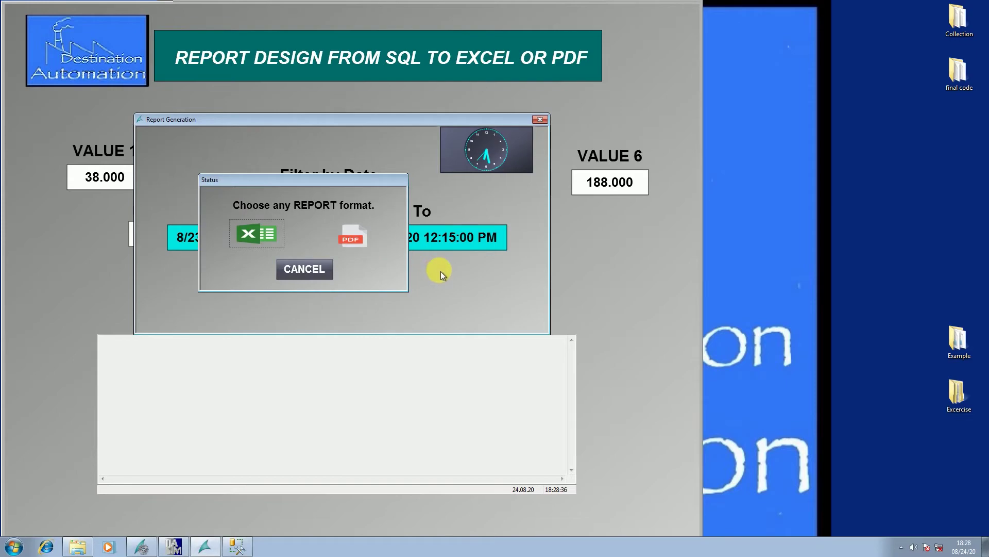
- Open the Example folder on the desktop in Windows Explorer and look through its PDF FORMAT REPORT subfolder
click(72, 547)
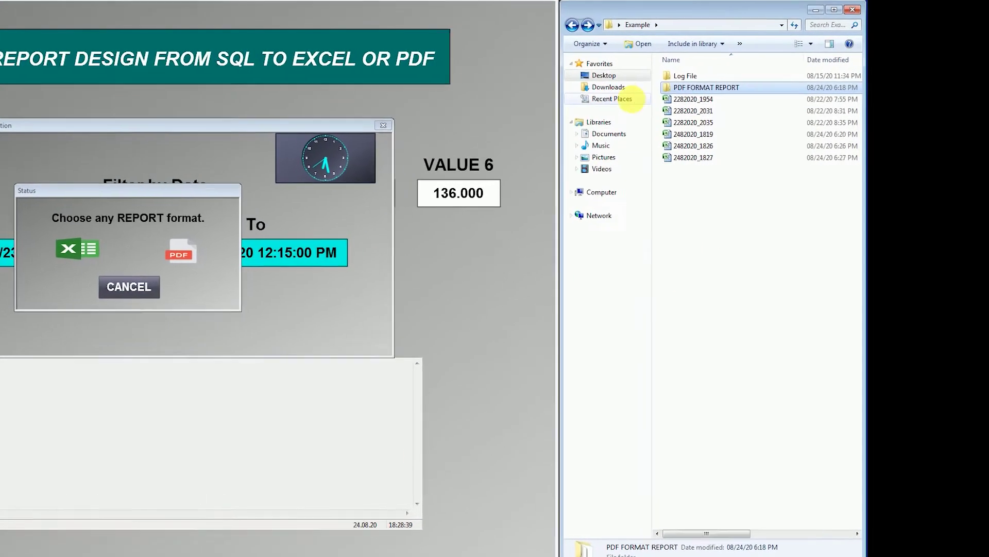
click(741, 74)
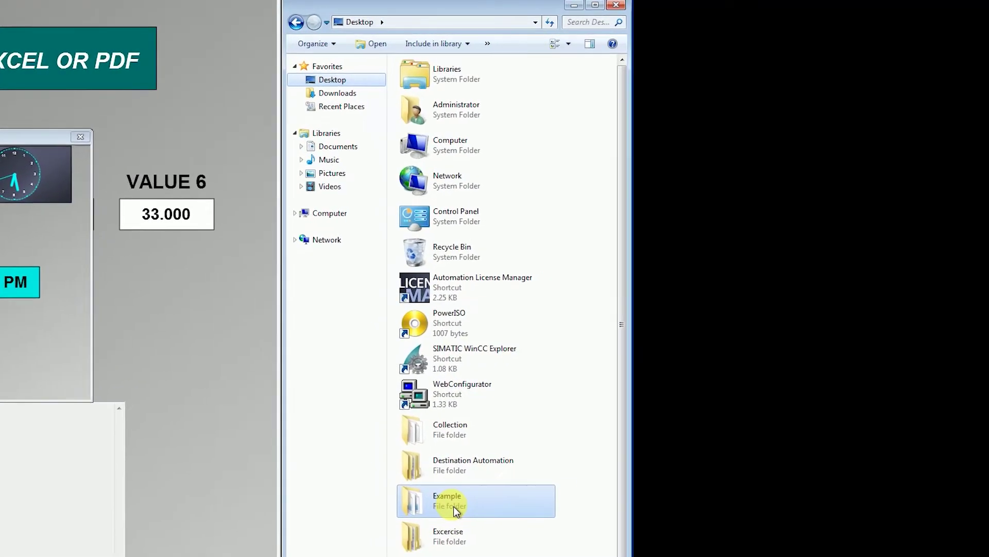
double_click(572, 472)
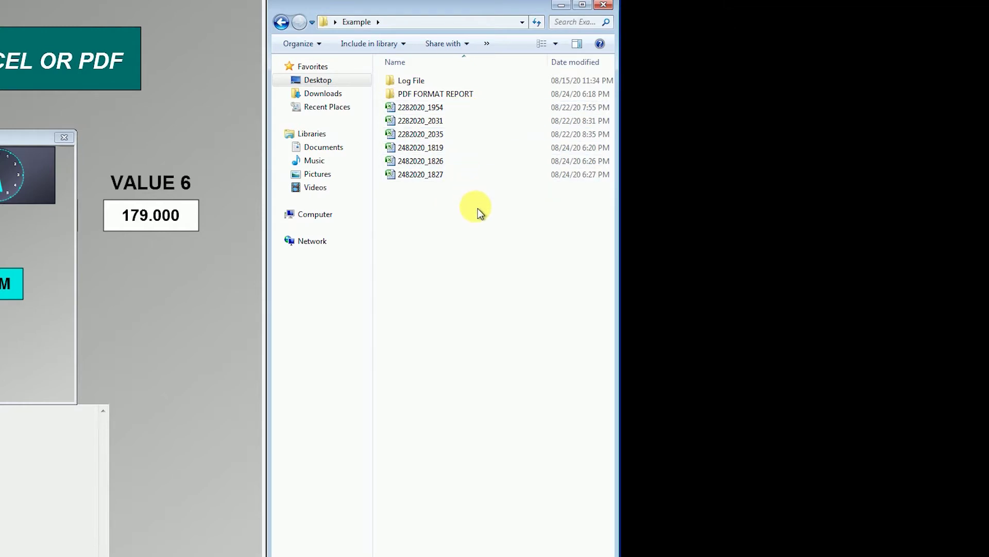
double_click(487, 95)
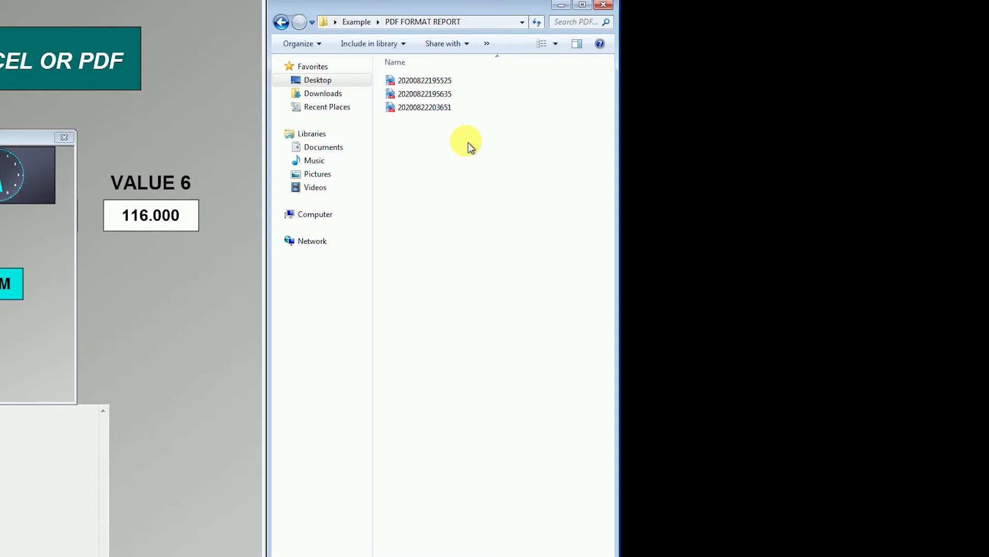
click(281, 22)
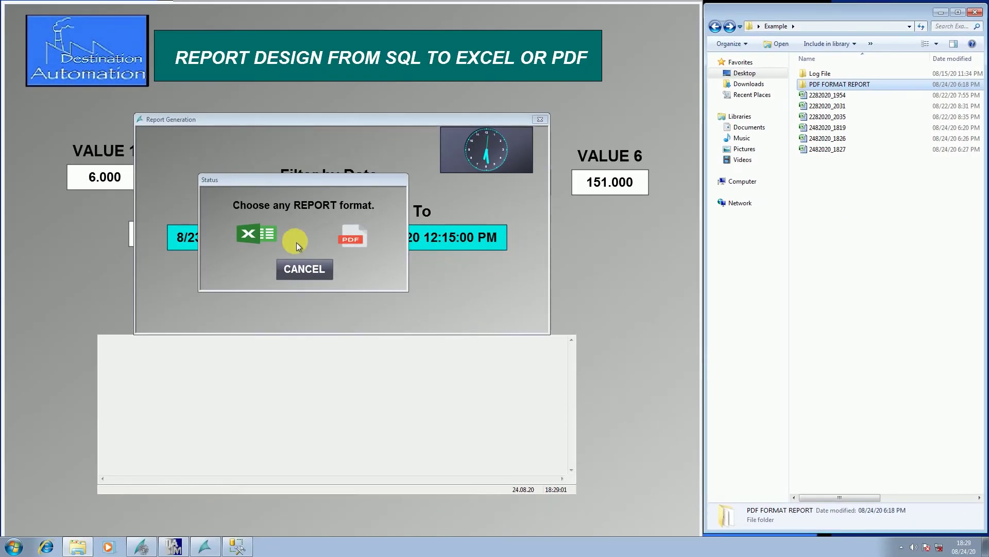
- Generate the report in Excel format and acknowledge its completion
click(272, 235)
drag(327, 183, 402, 189)
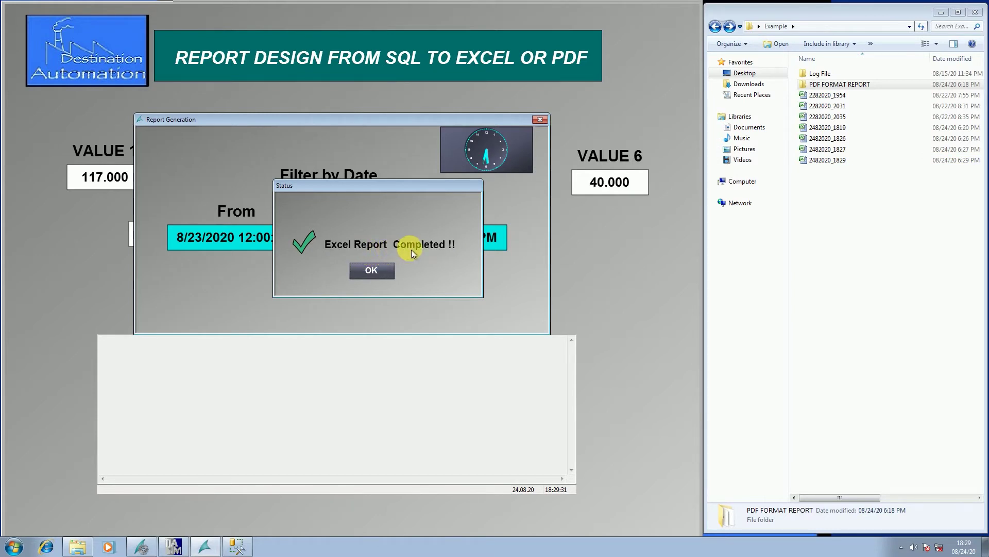
click(393, 278)
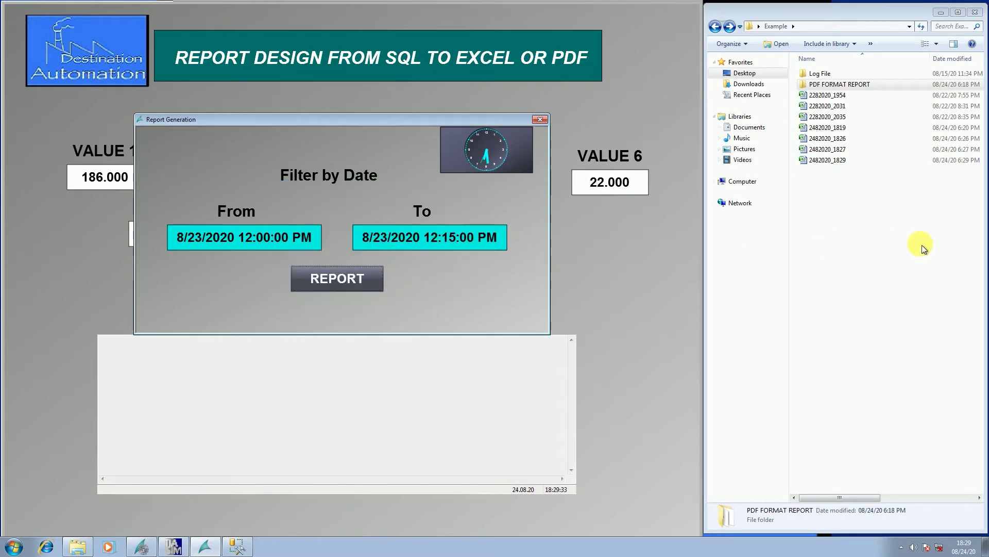
- Open the new workbook 2482020_1829 in Excel, review the report rows from start to end, and close it
double_click(872, 159)
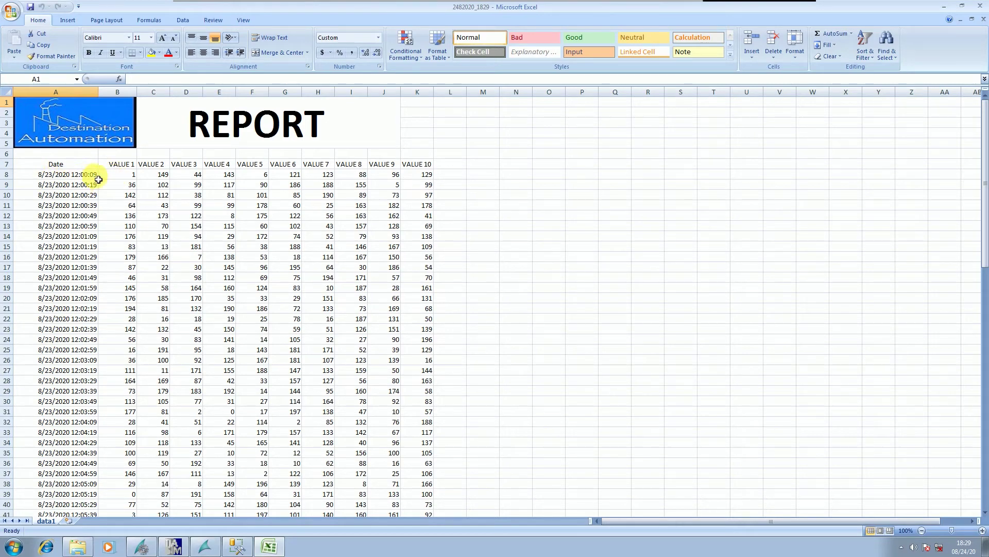
scroll(99, 179, down, 20)
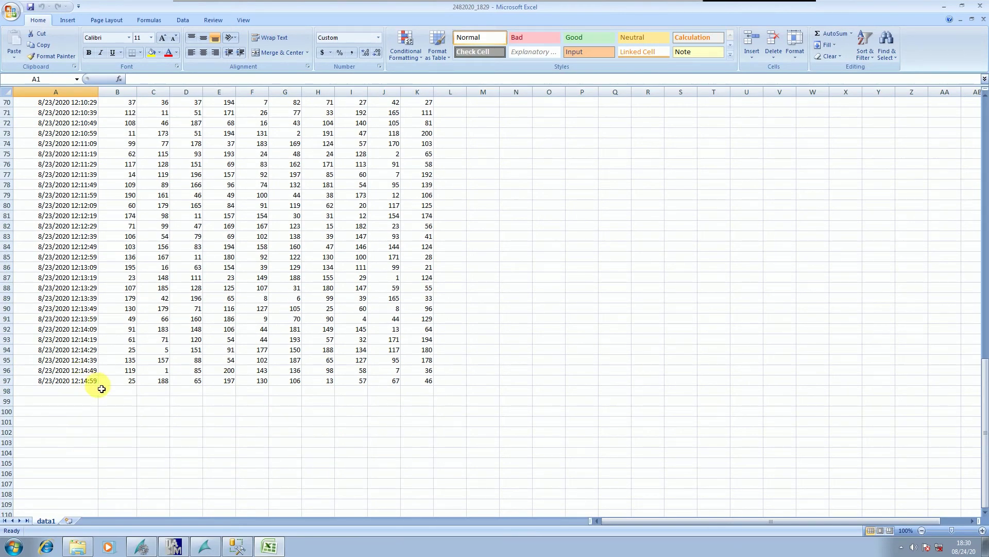
scroll(256, 325, up, 9)
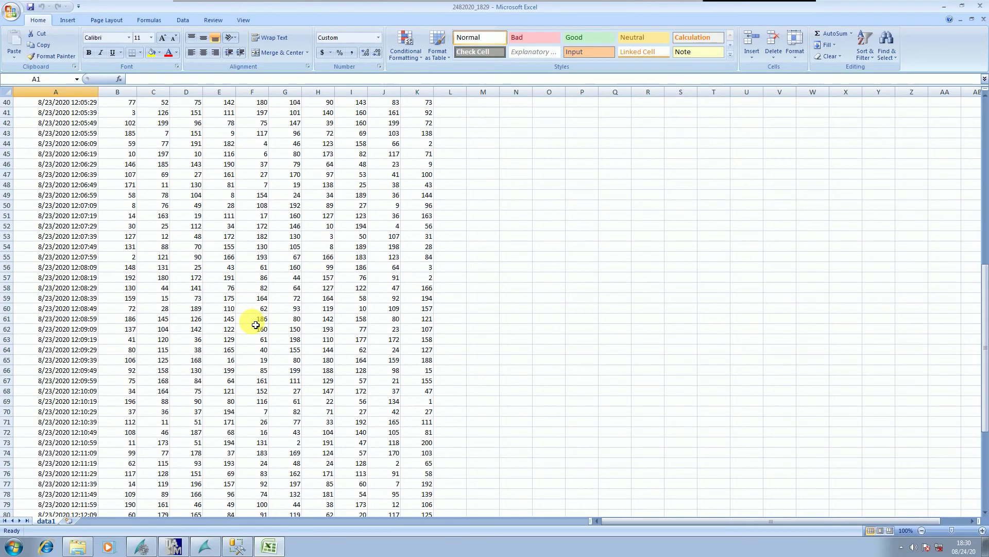
scroll(255, 325, up, 14)
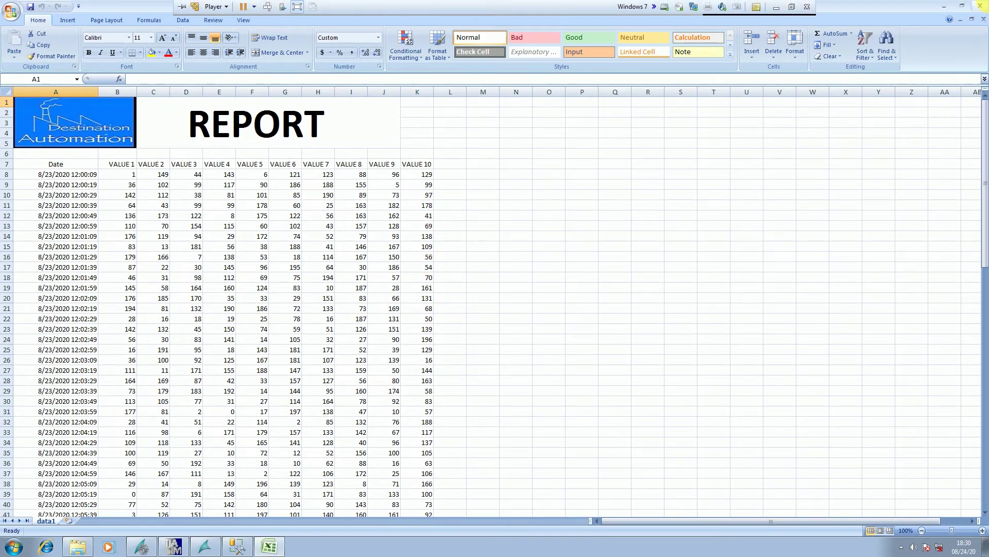
click(979, 6)
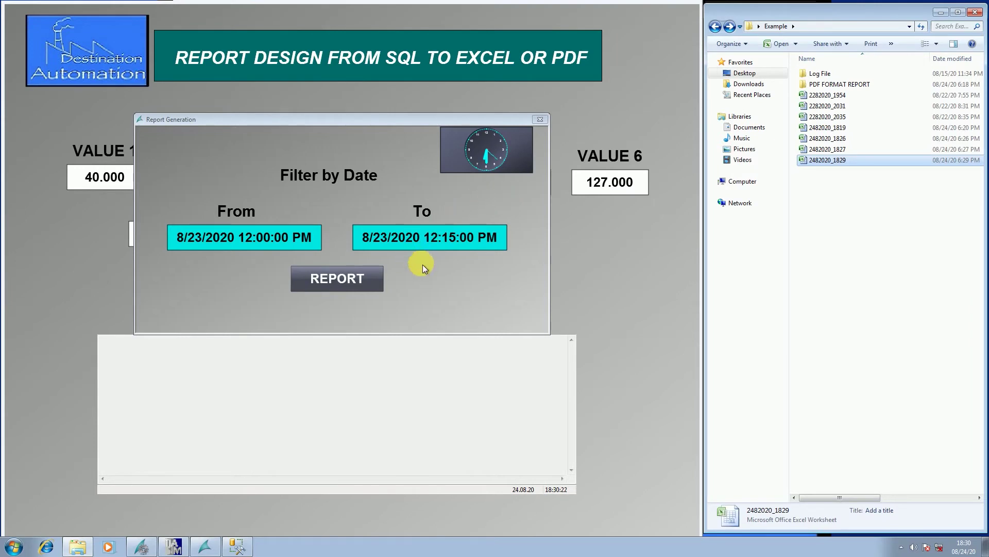
- Generate the report in PDF format, open the PDF FORMAT REPORT folder in Windows Explorer, and acknowledge the report's completion
click(380, 279)
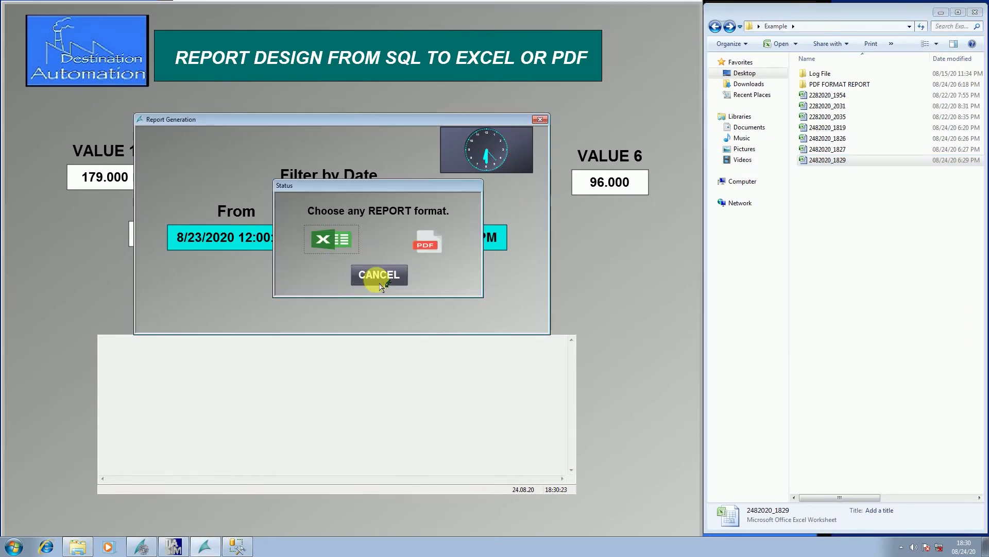
click(435, 252)
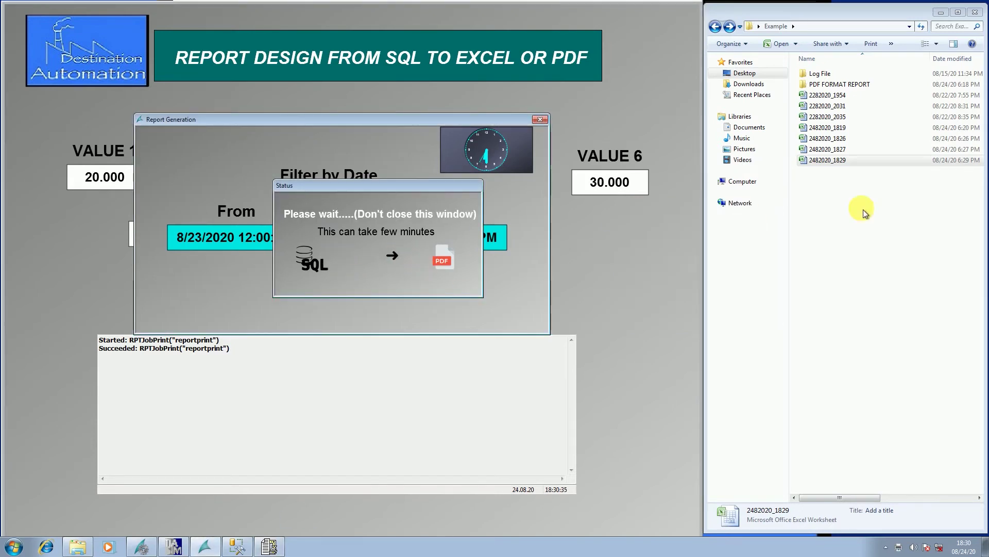
double_click(864, 84)
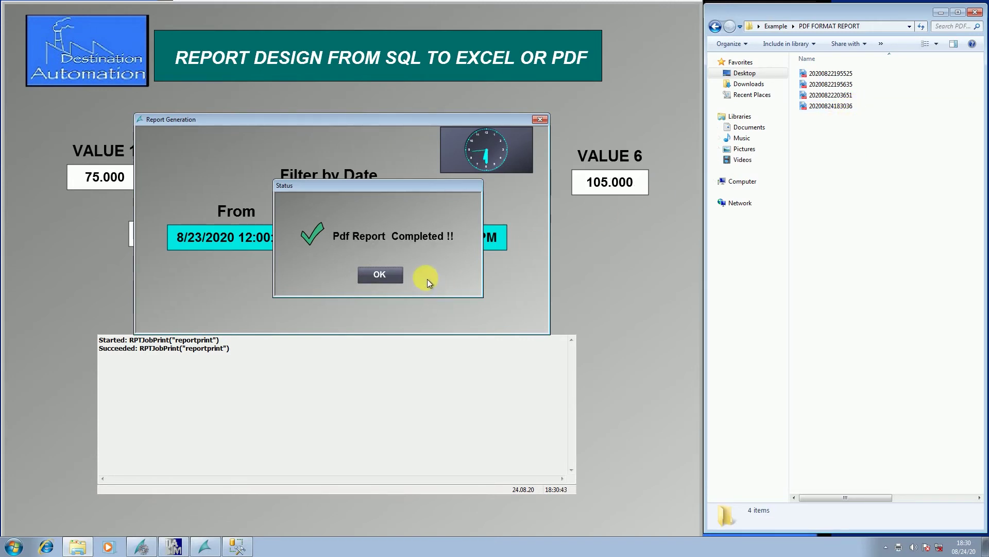
click(387, 276)
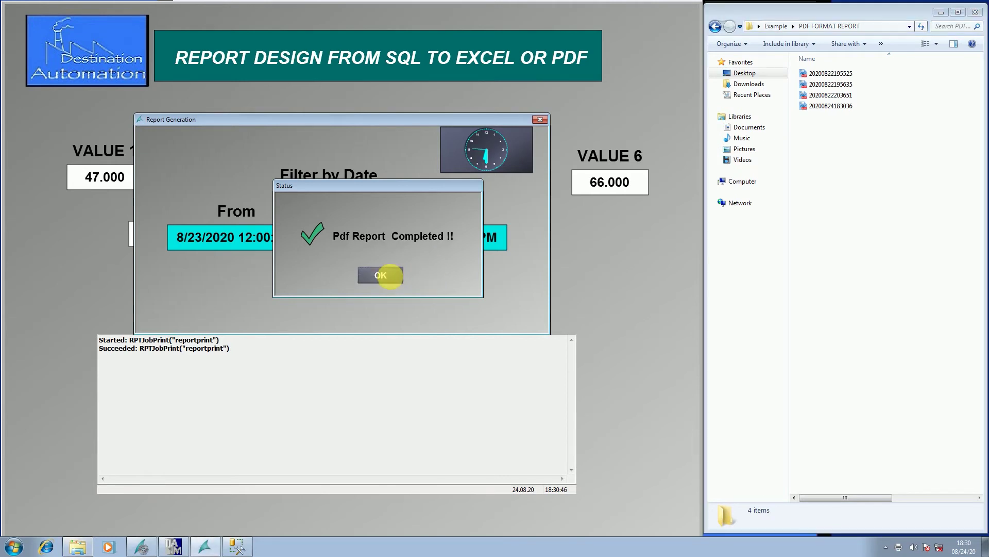
double_click(842, 108)
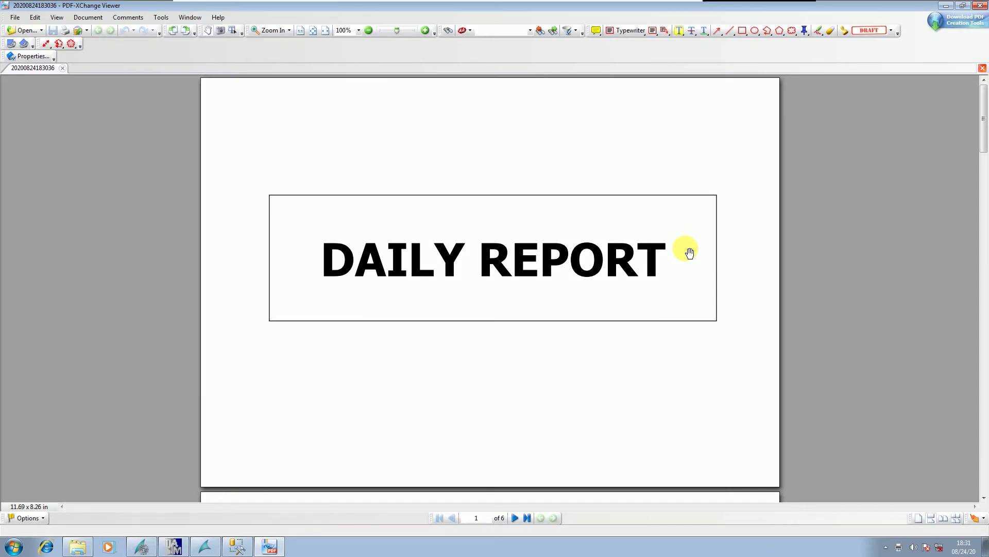
scroll(689, 250, down, 1)
scroll(530, 327, up, 1)
scroll(590, 283, down, 13)
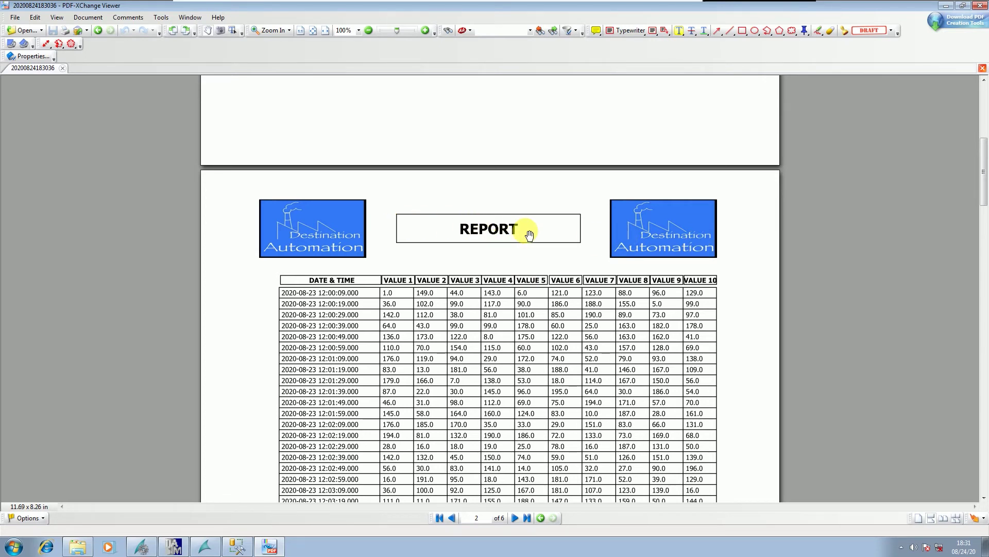
scroll(530, 235, down, 10)
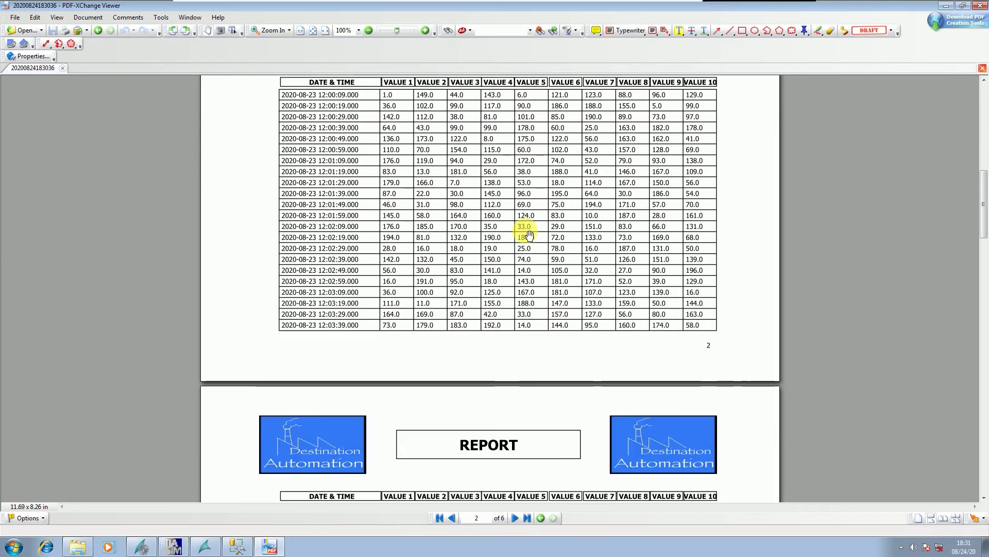
scroll(529, 234, up, 2)
scroll(530, 235, up, 5)
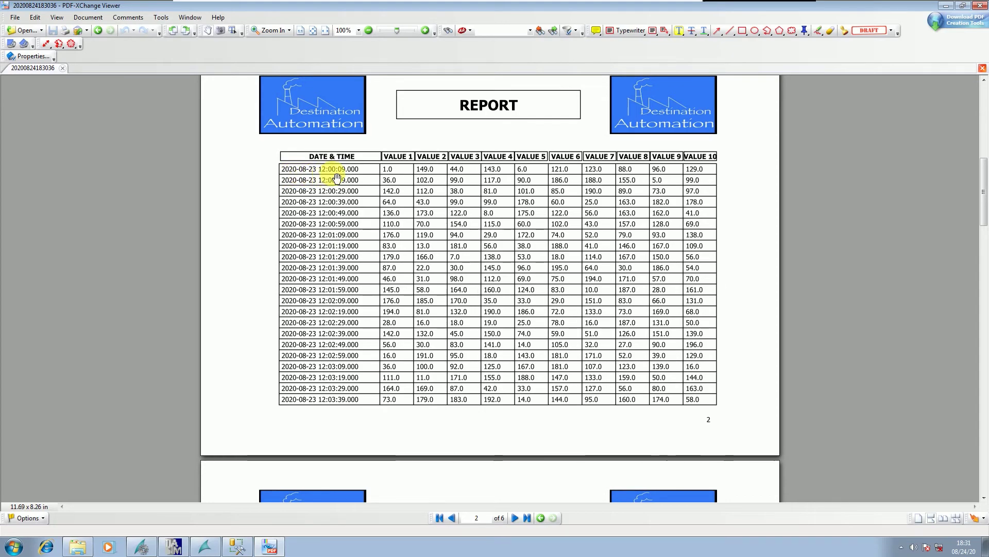
scroll(388, 194, down, 2)
scroll(388, 194, down, 20)
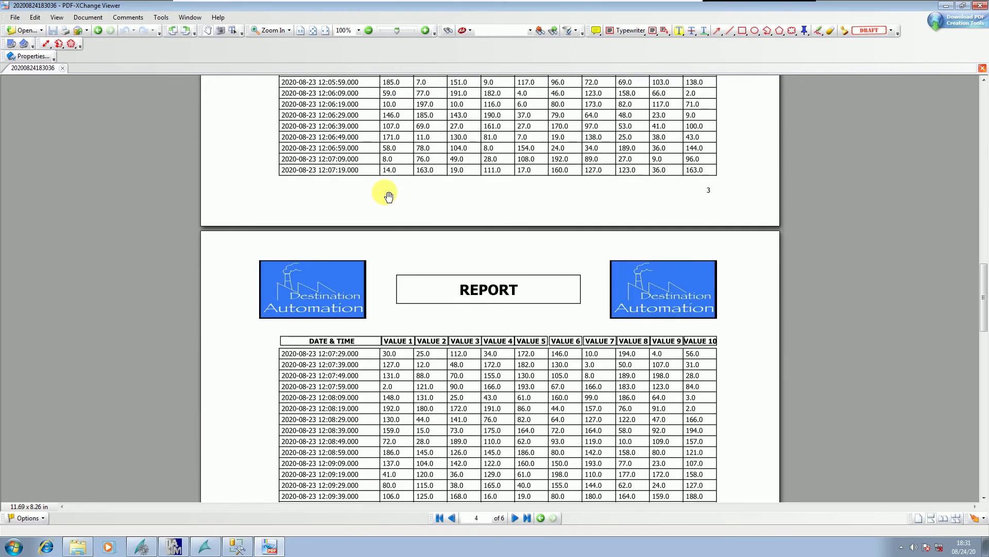
scroll(389, 196, down, 20)
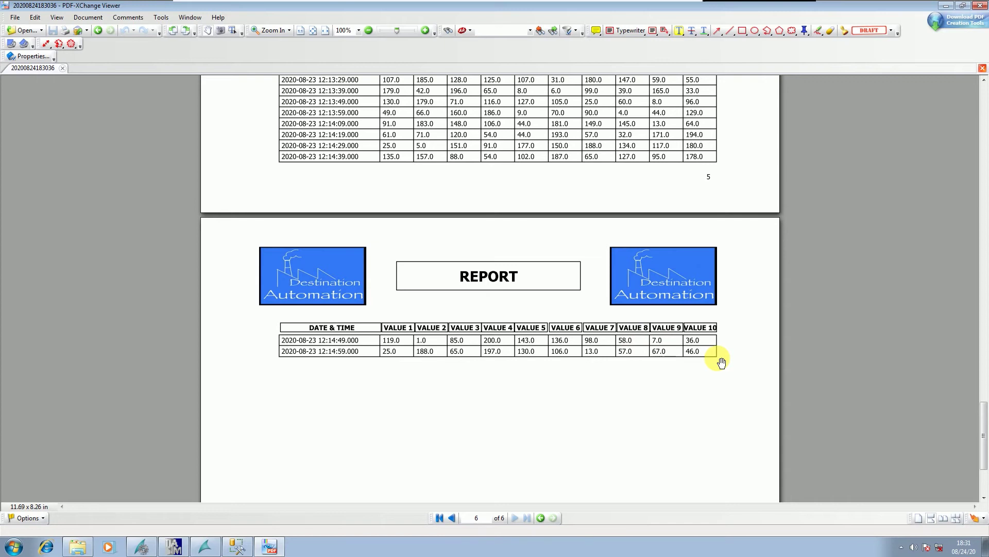
click(978, 5)
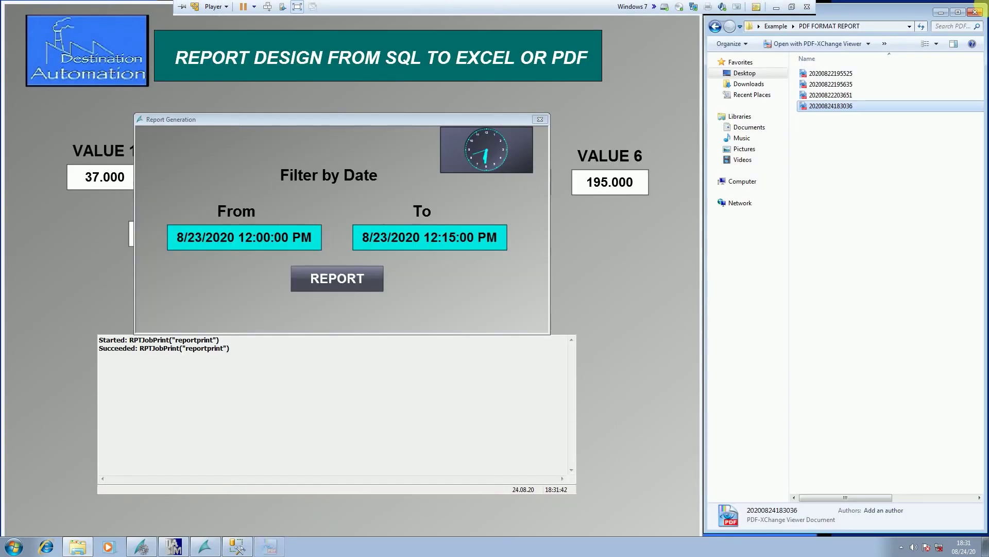
click(720, 29)
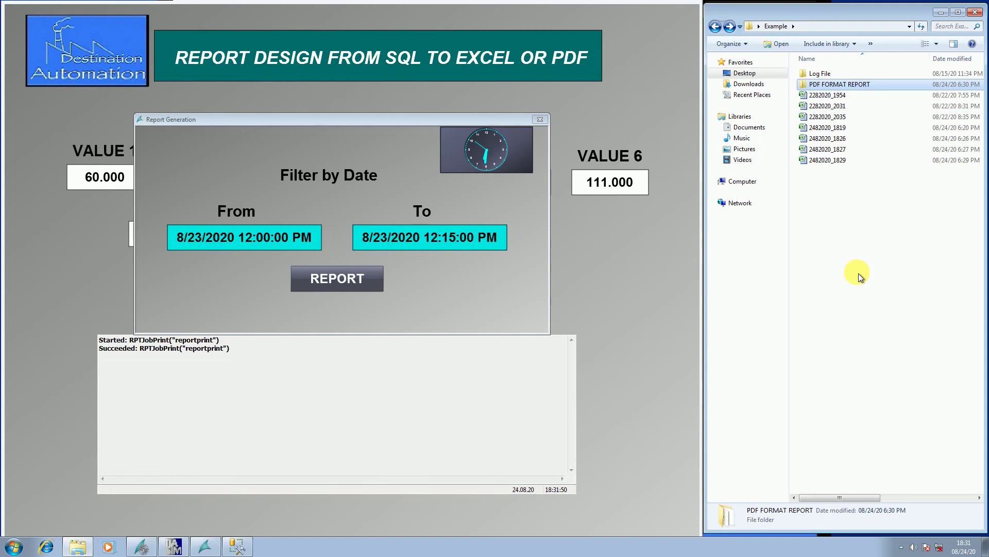
- Set the report filter's From date and time to 8/24/2020 7:00:00 PM
mouse_move(963, 551)
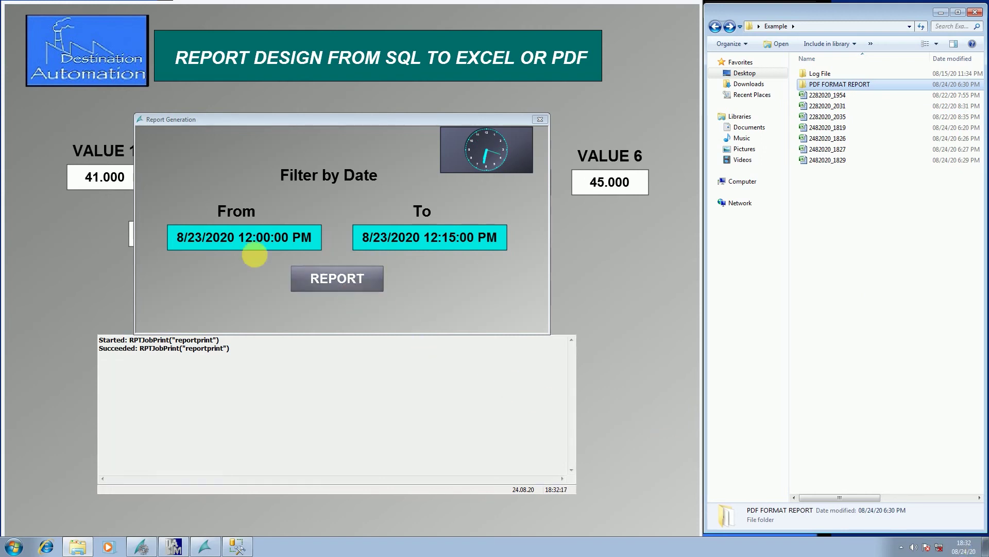
click(221, 250)
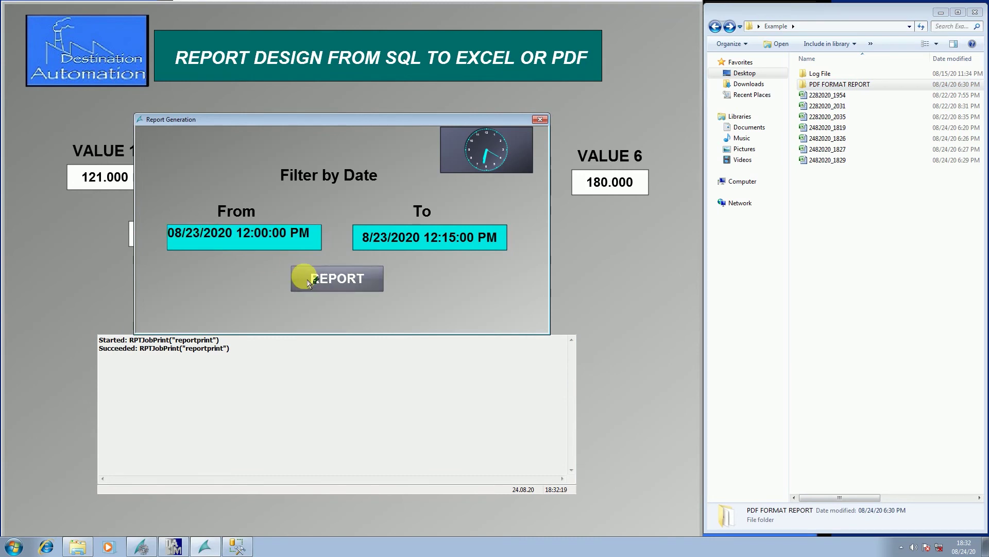
key(BackSpace)
text(4)
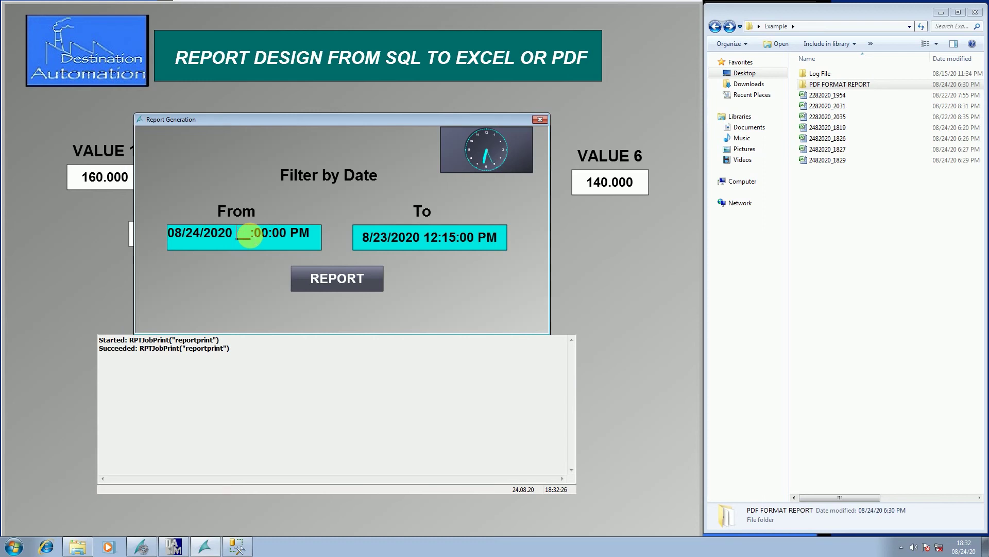
text(07)
key(Return)
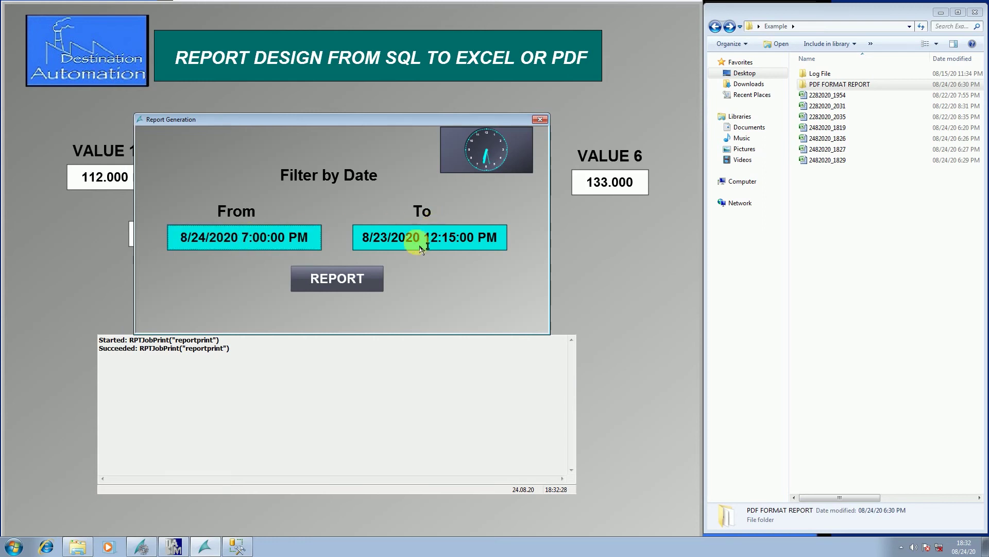
- Set the report filter's To date and time to 8/24/2020 7:15:00 PM
click(396, 245)
text(24)
key(Return)
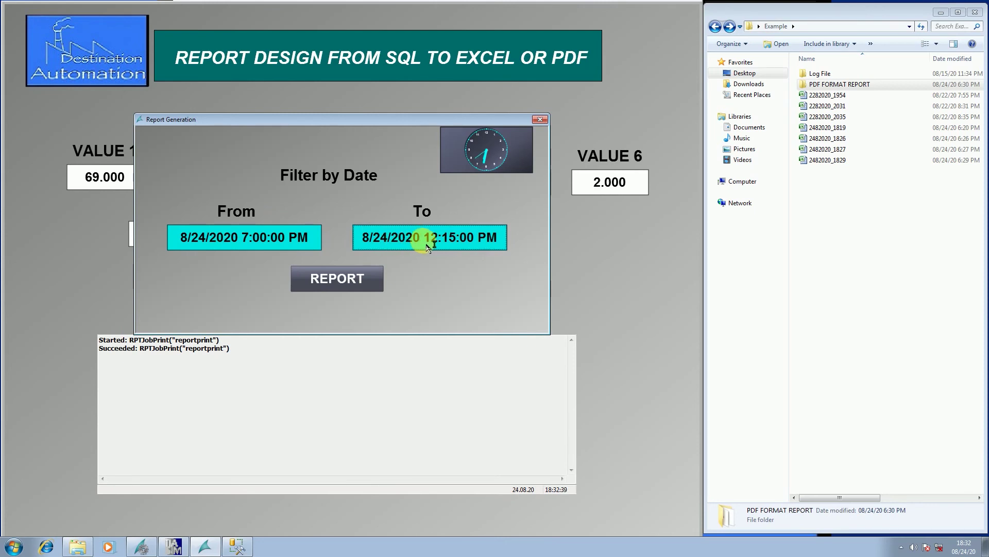
click(440, 247)
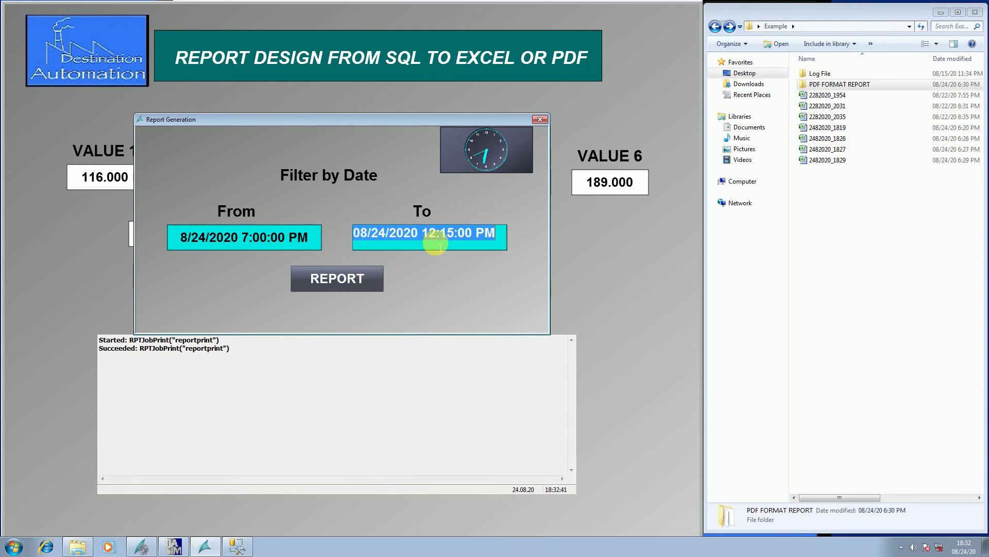
click(440, 246)
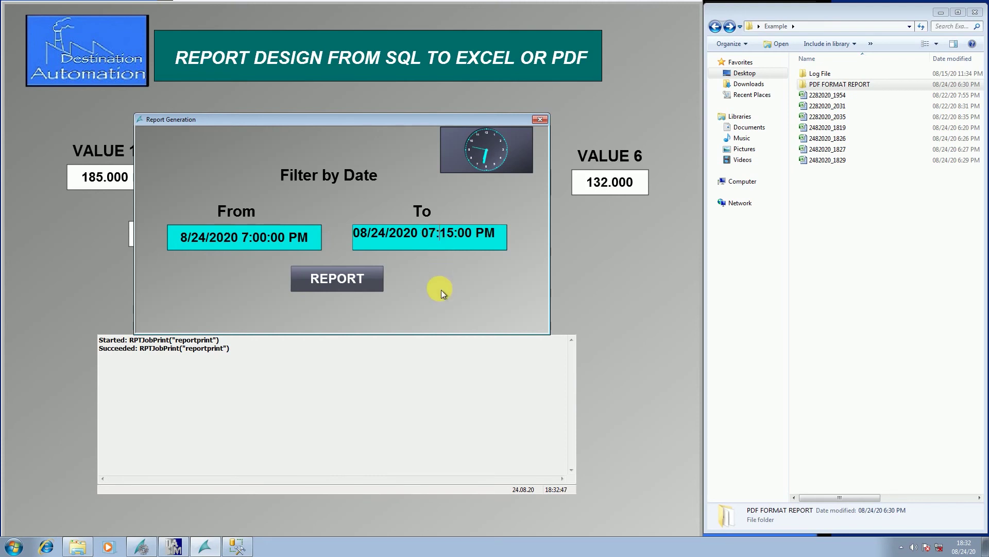
key(Return)
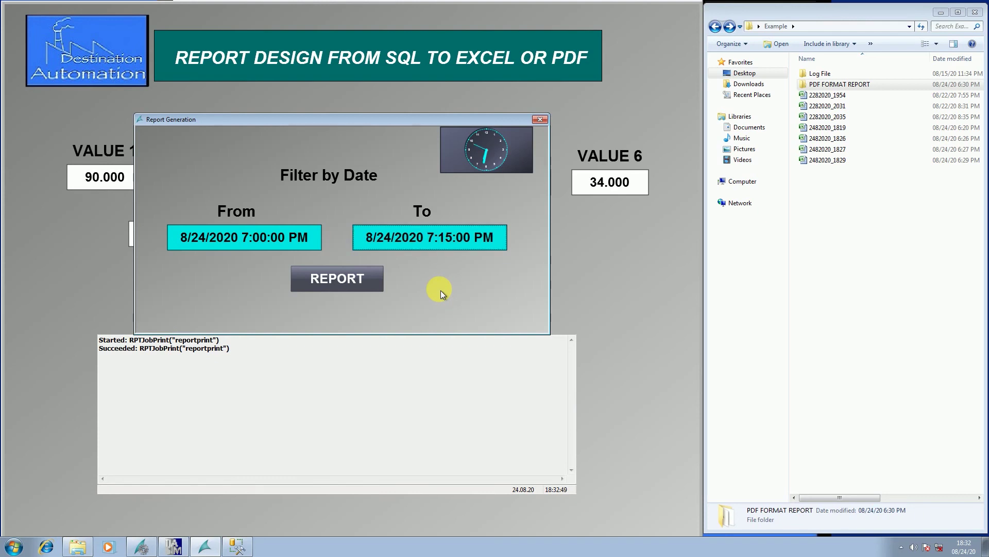
- Try to generate an Excel report for the chosen date range and dismiss the status message
click(379, 277)
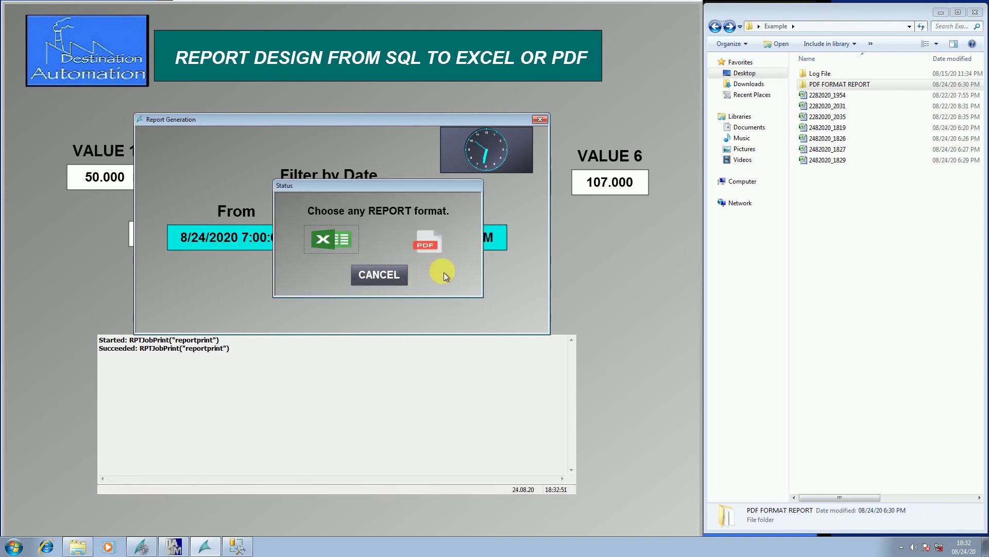
click(340, 242)
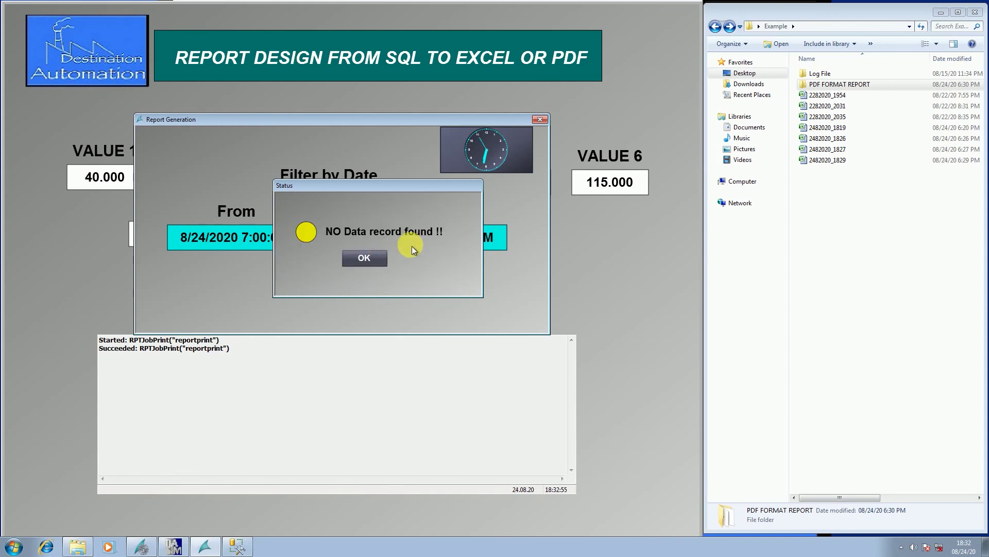
drag(409, 193, 389, 186)
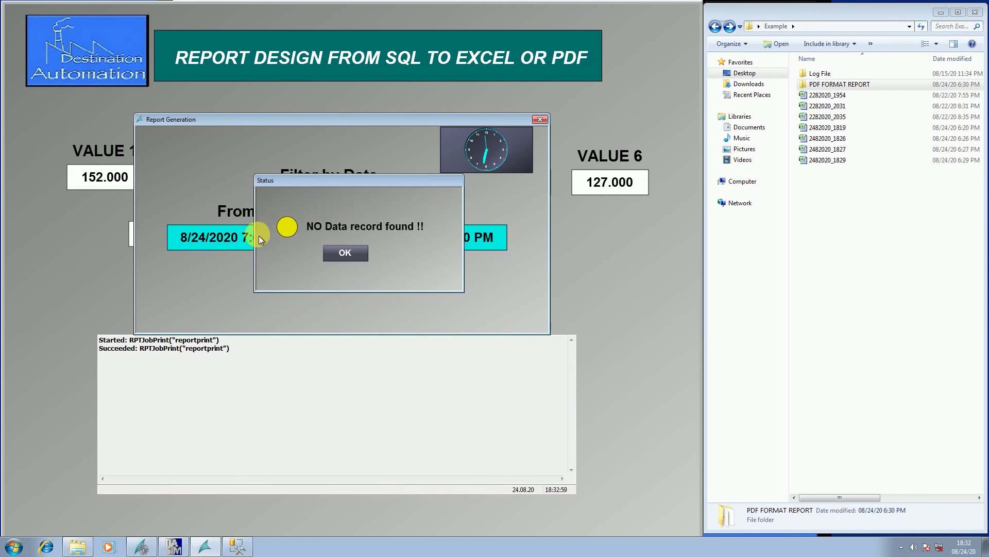
click(352, 253)
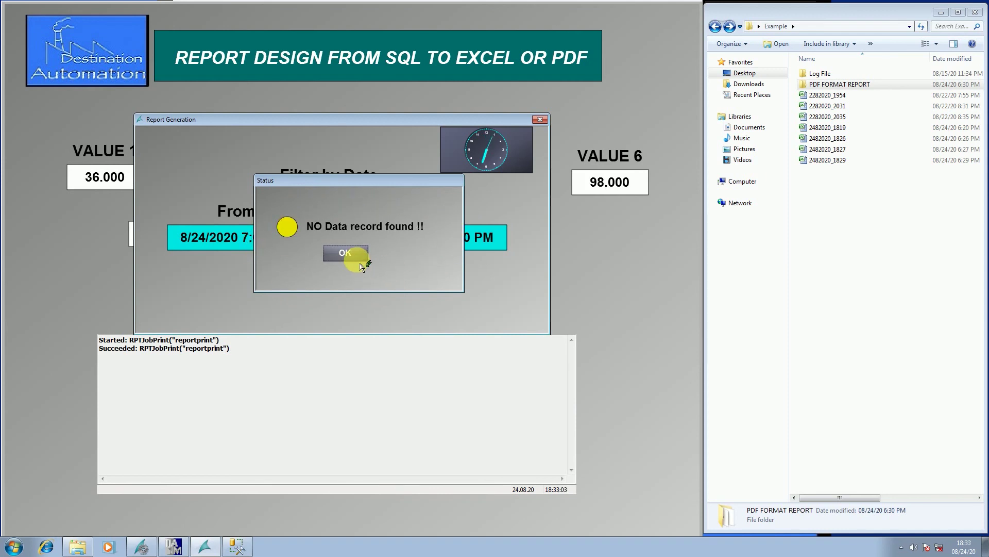
click(366, 268)
click(405, 230)
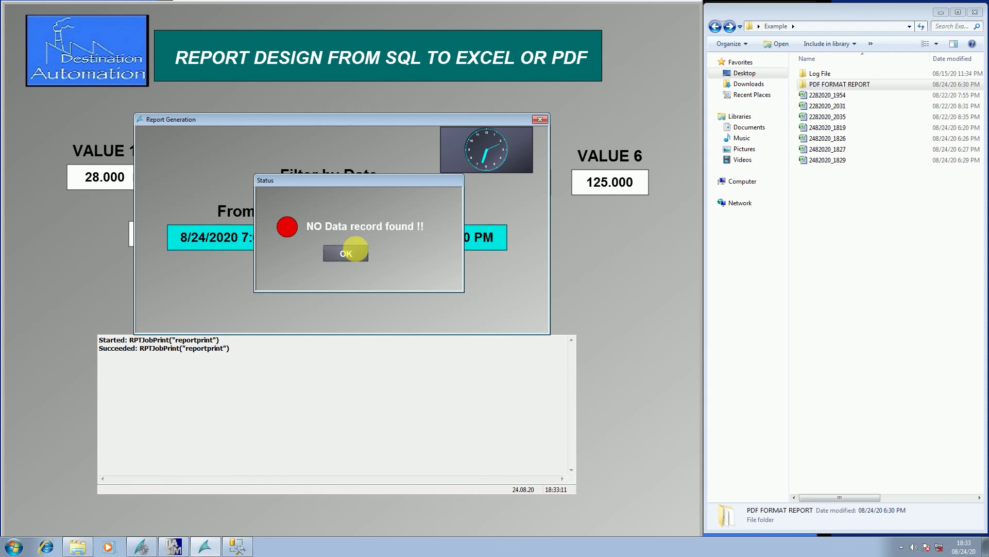
click(359, 253)
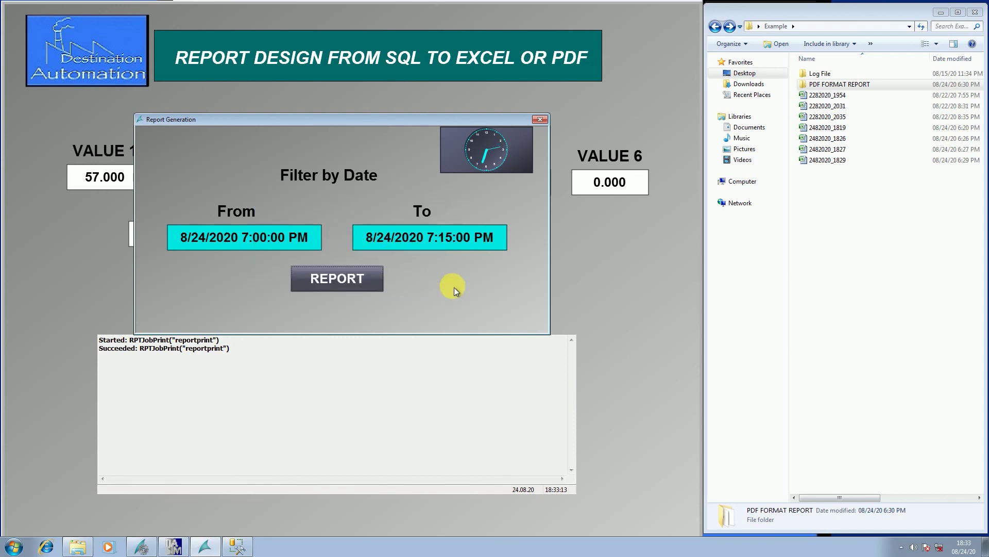